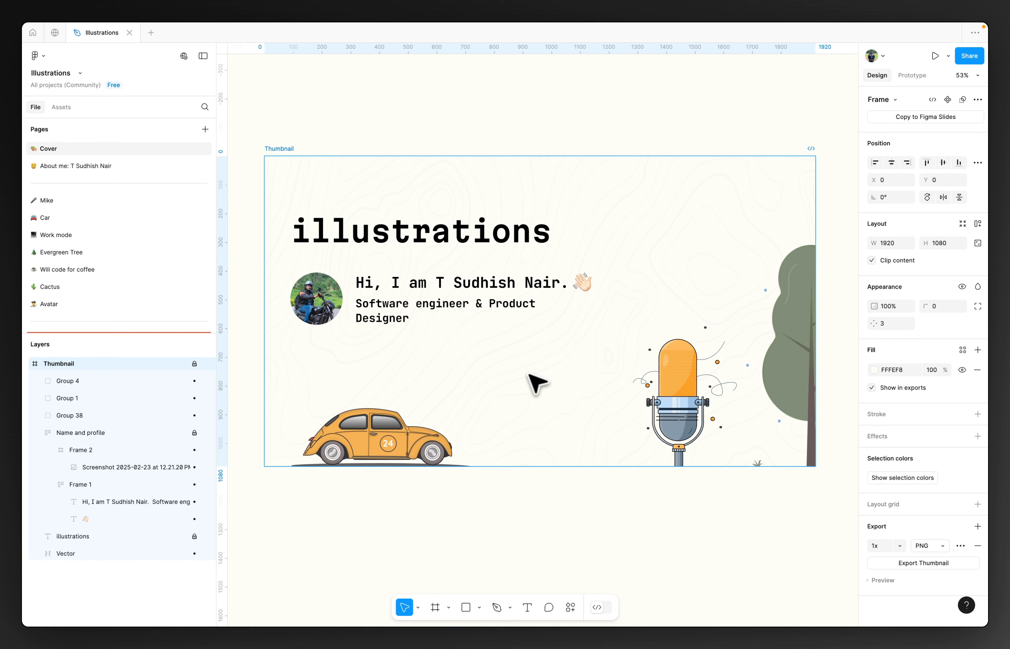
# Step: View the Mike illustration page and return to the Cover page
pyautogui.click(445, 144)
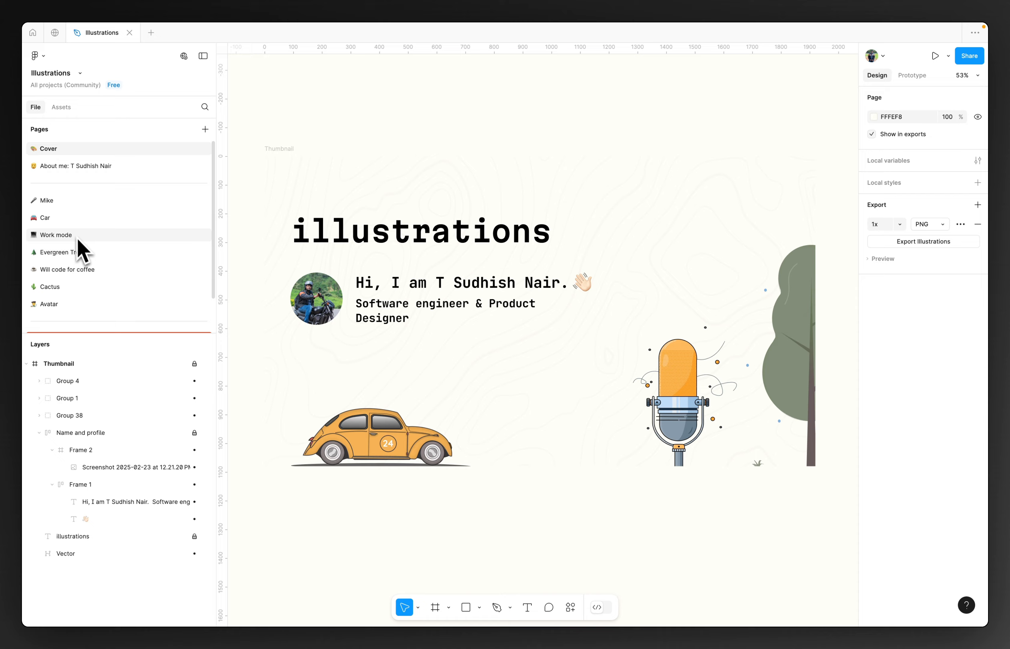
pyautogui.click(68, 203)
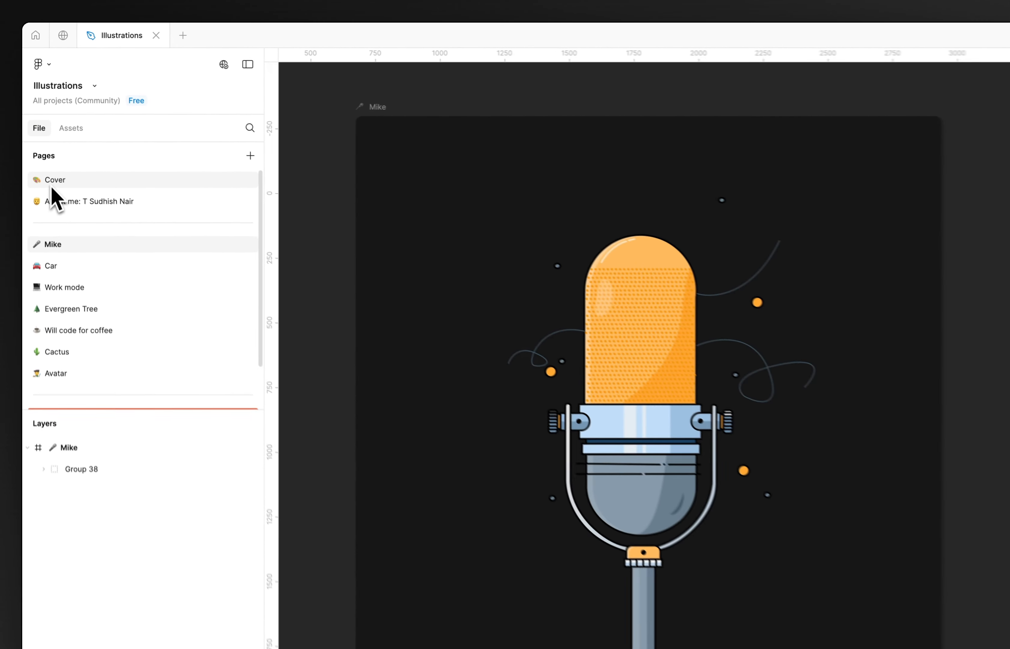
pyautogui.click(51, 183)
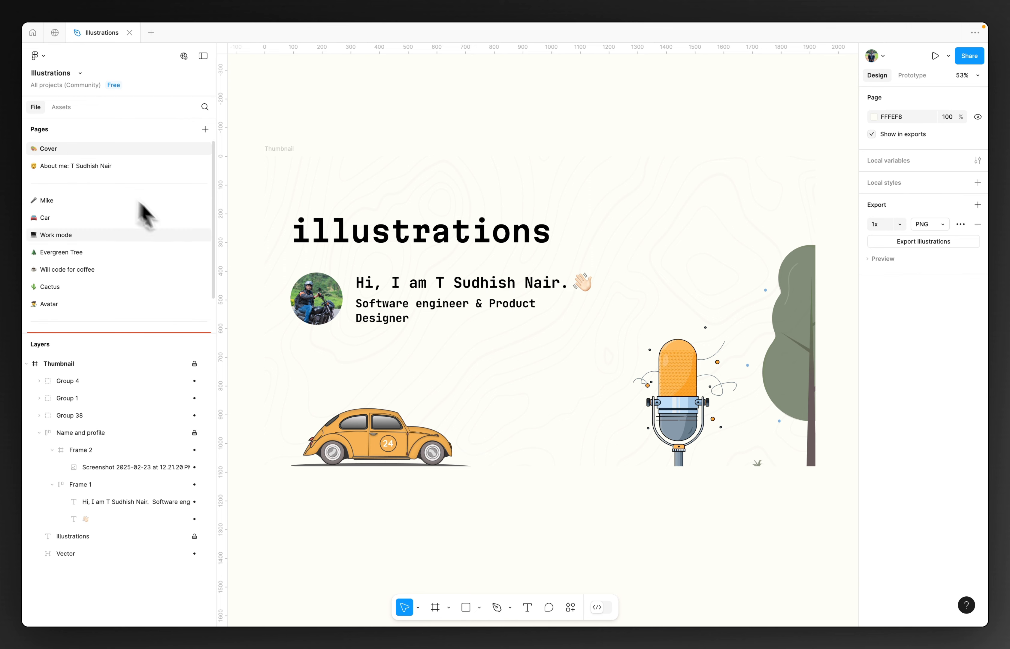
# Step: Look up the Figma Community frame presets, including the plugin / file cover size
pyautogui.press('f')
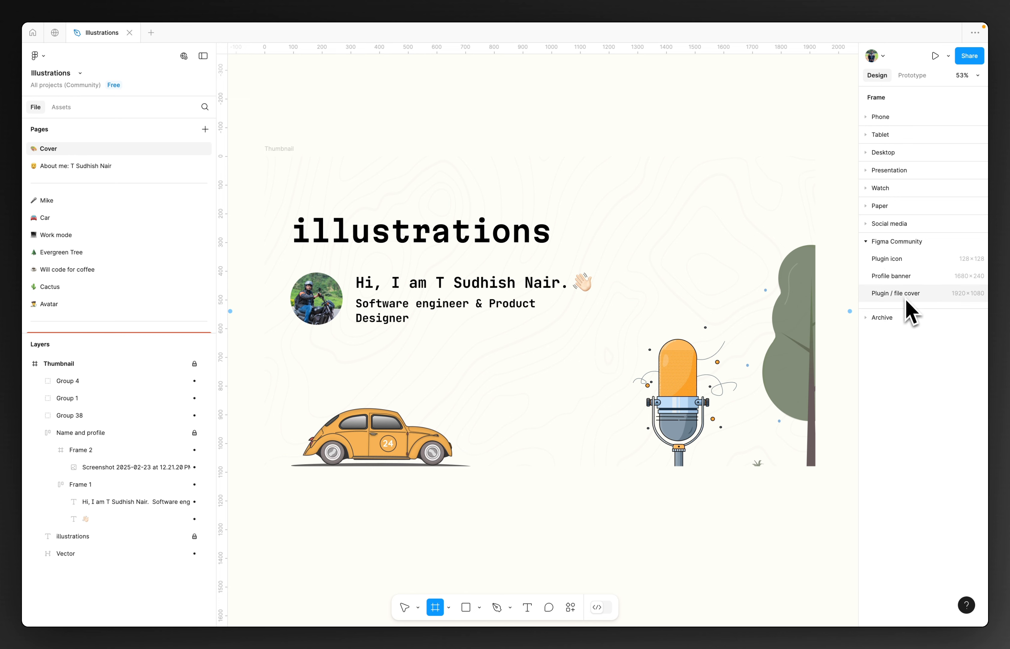
pyautogui.press('Escape')
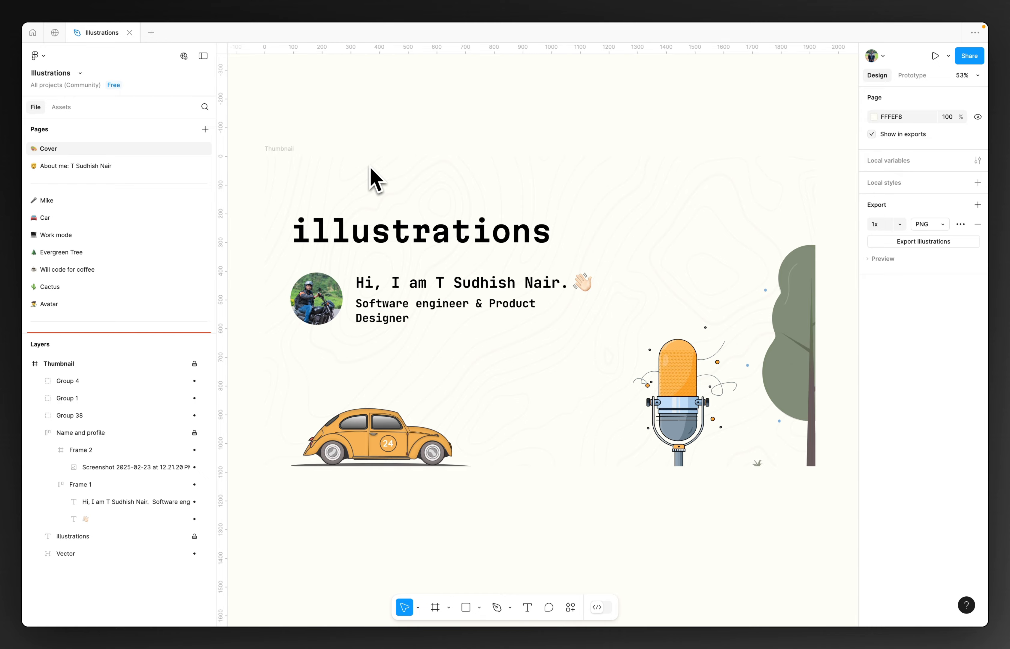
# Step: View the About me page and the Mike page, and look through the file's full page list
pyautogui.click(110, 166)
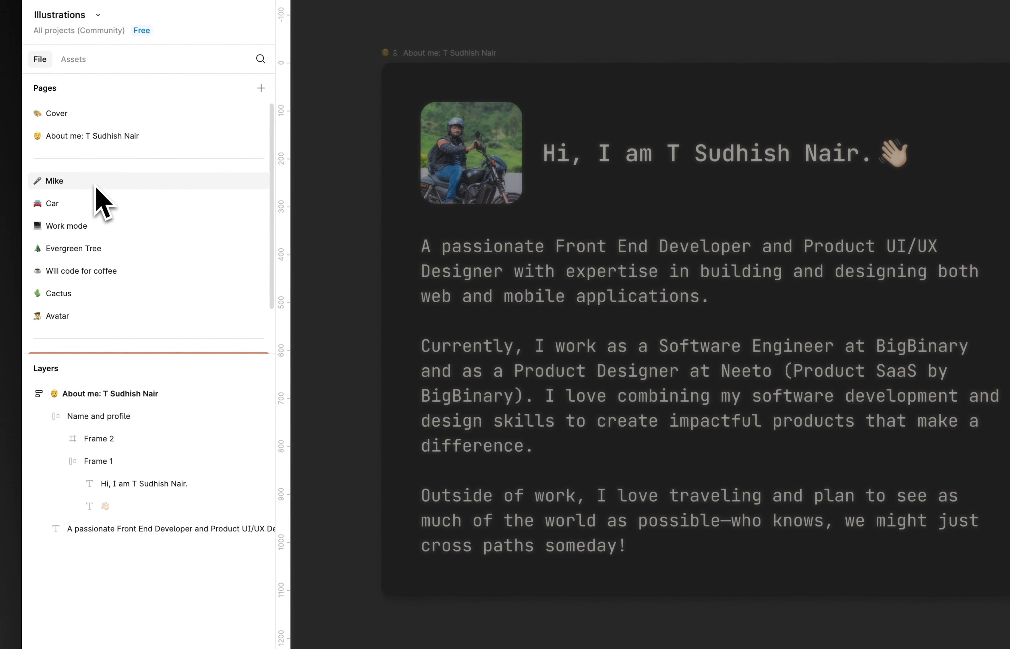
pyautogui.click(95, 186)
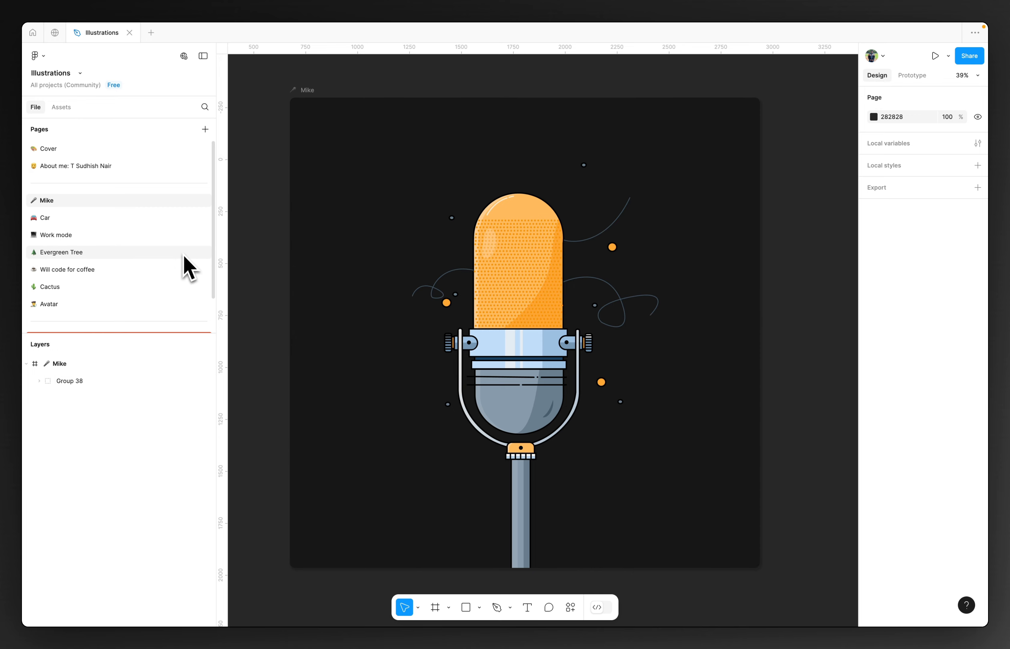
pyautogui.scroll(-2, 187, 266)
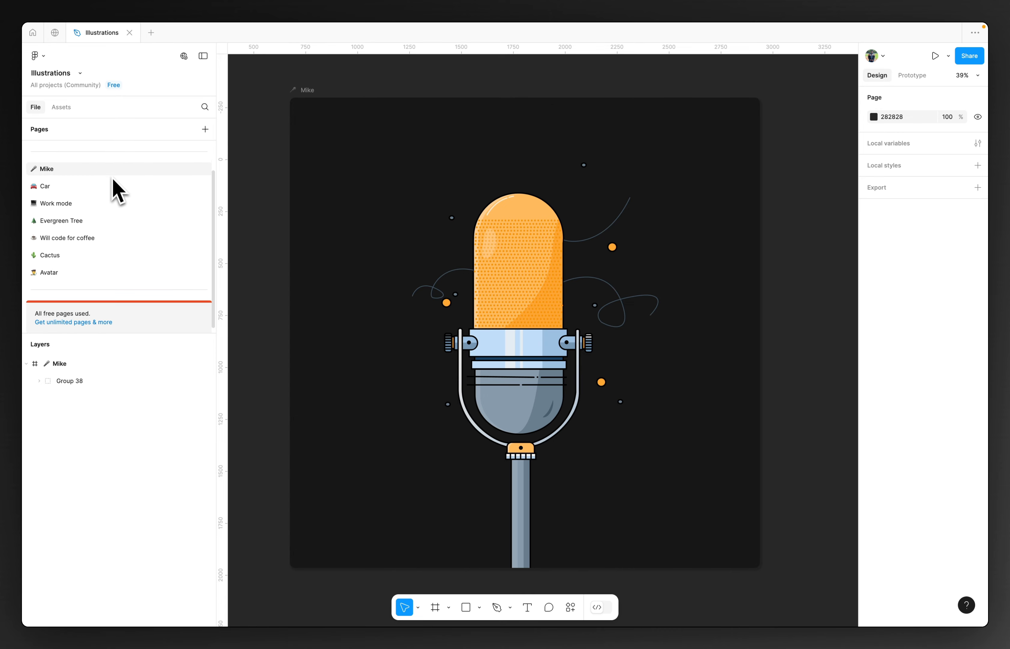
pyautogui.scroll(2, 118, 191)
pyautogui.scroll(-2, 165, 263)
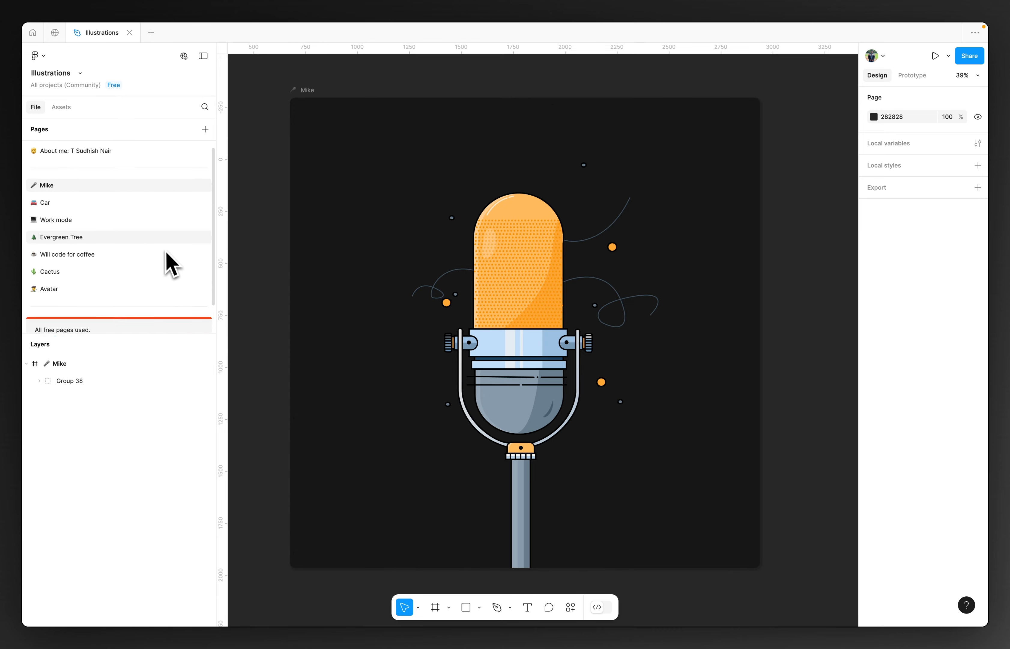
pyautogui.scroll(2, 135, 259)
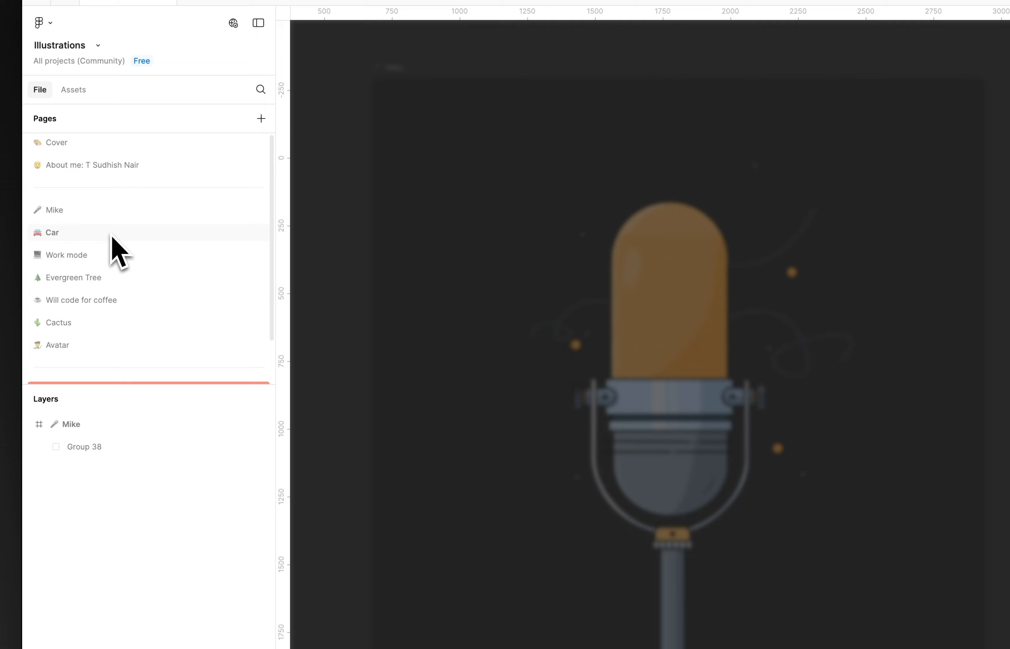
# Step: View the Car, Work mode, Evergreen Tree and Will code for coffee illustration pages in turn
pyautogui.click(111, 234)
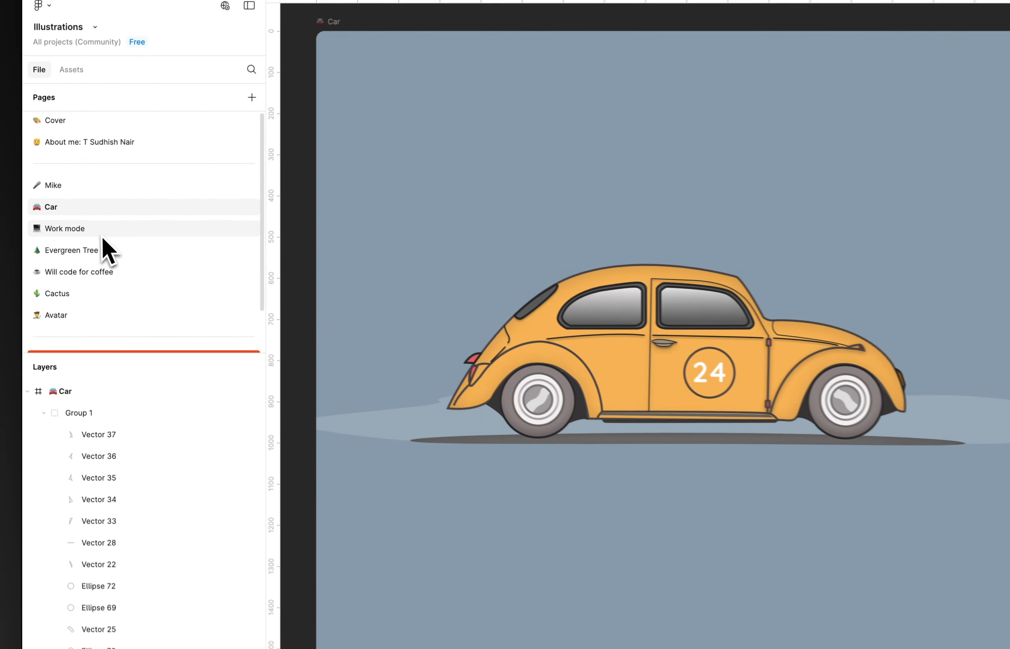
pyautogui.click(82, 235)
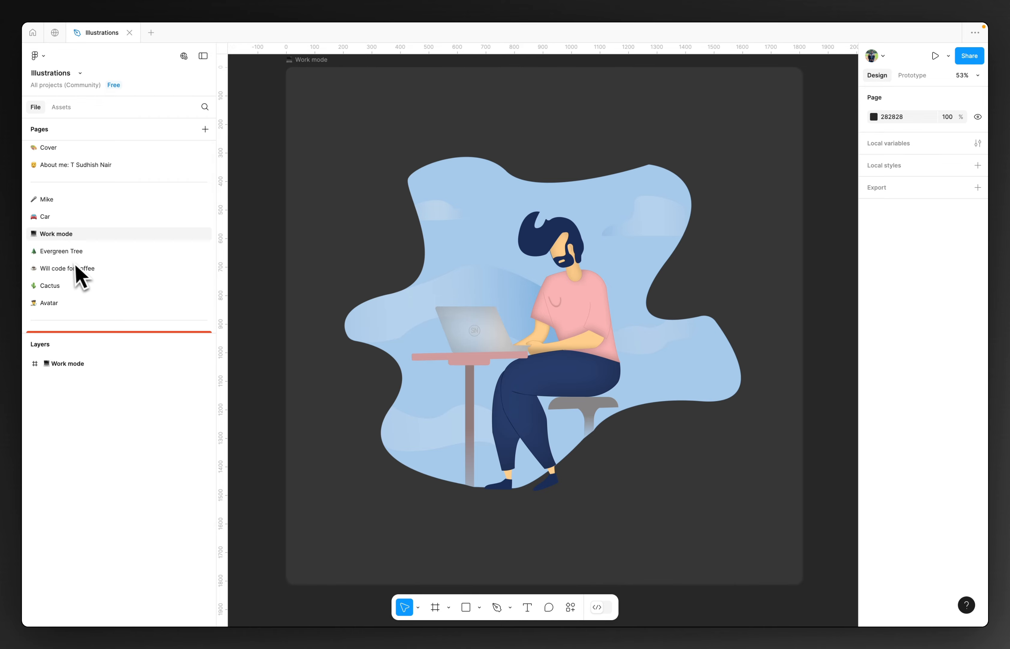
pyautogui.click(70, 255)
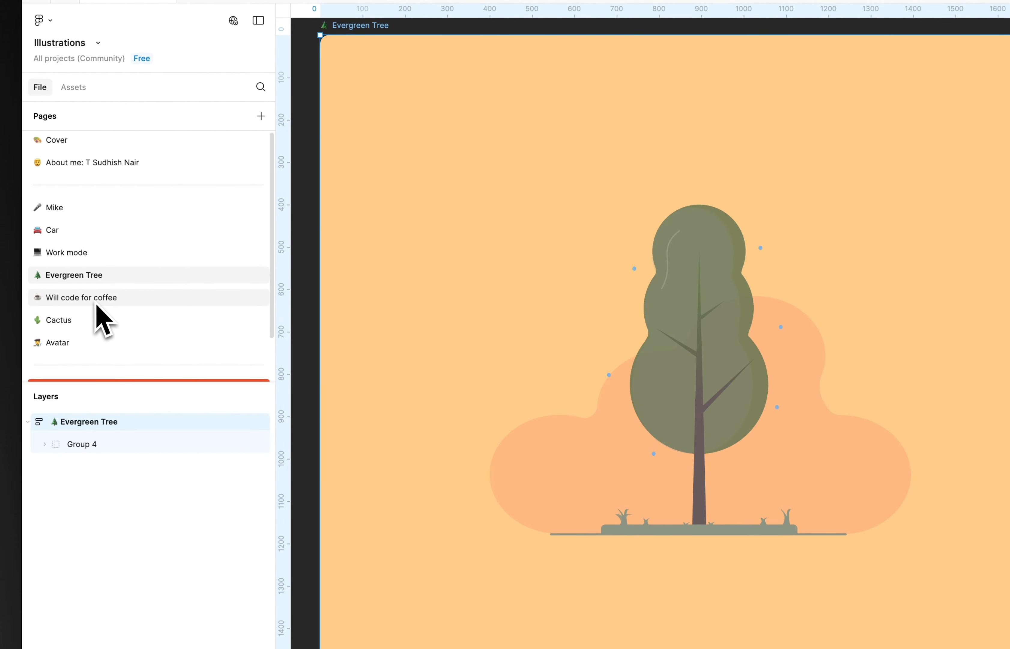
pyautogui.click(95, 302)
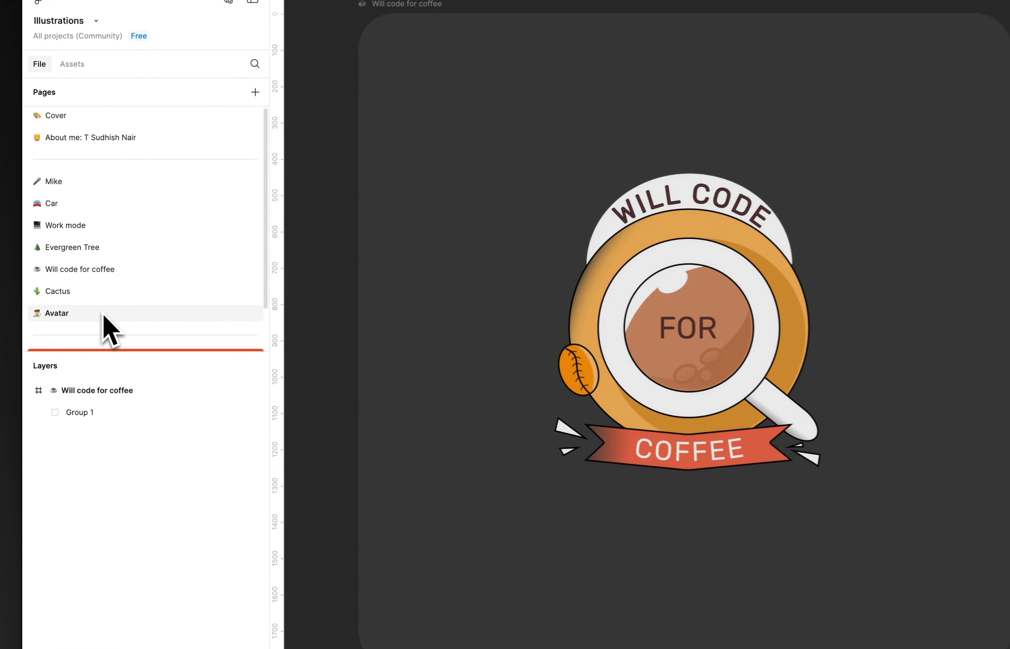
# Step: Open the Avatar page and examine the finished avatar illustration and the frame explaining its creation steps
pyautogui.click(103, 314)
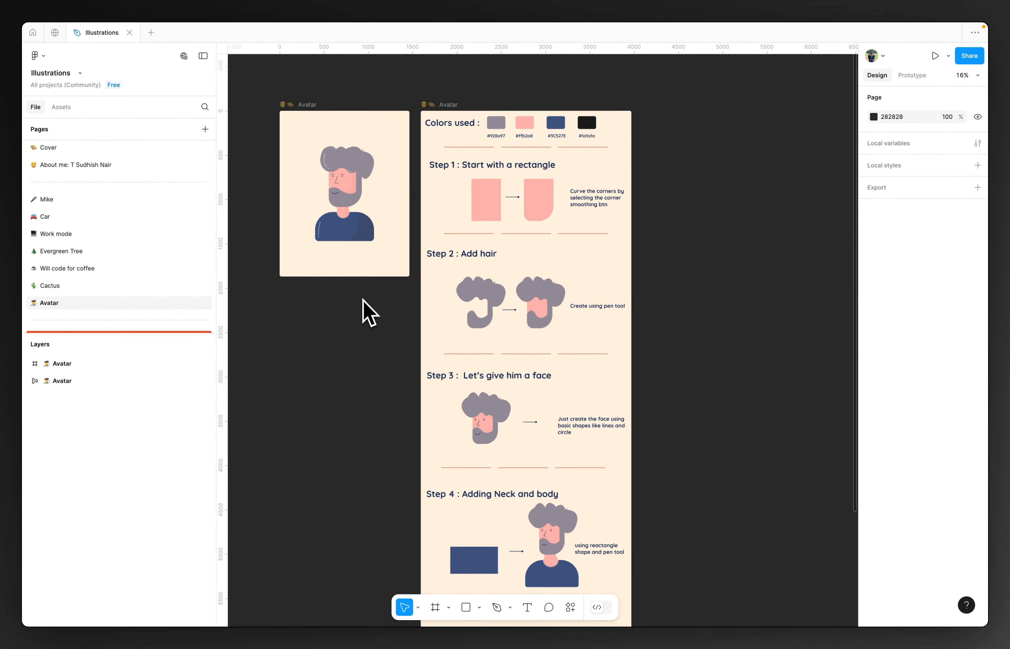
pyautogui.keyDown('ctrl'); pyautogui.scroll(3, 370, 314); pyautogui.keyUp('ctrl')
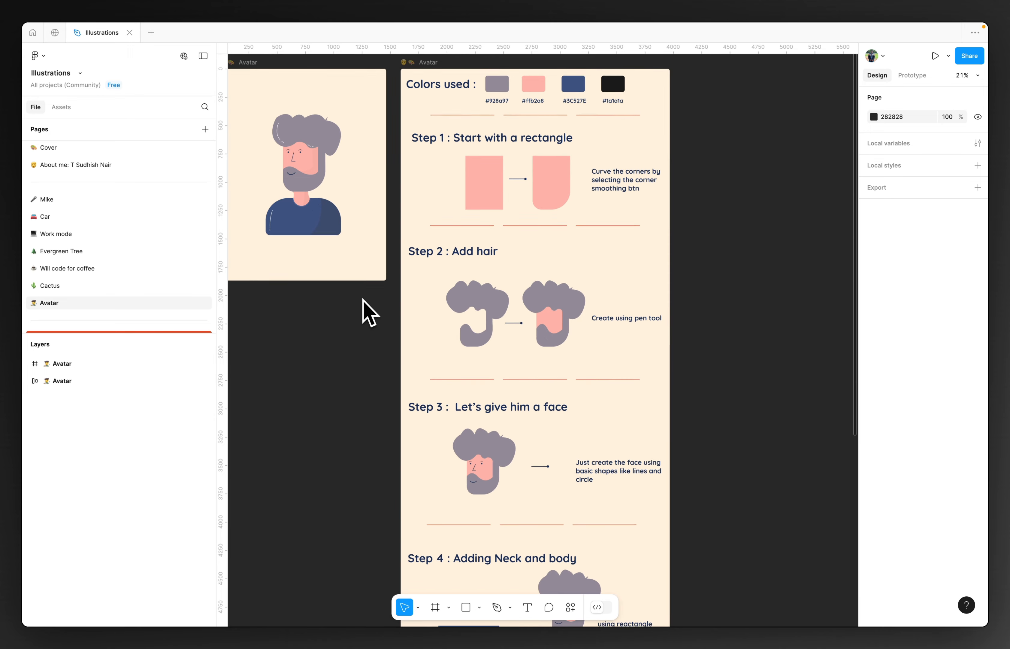
pyautogui.scroll(2, 369, 313)
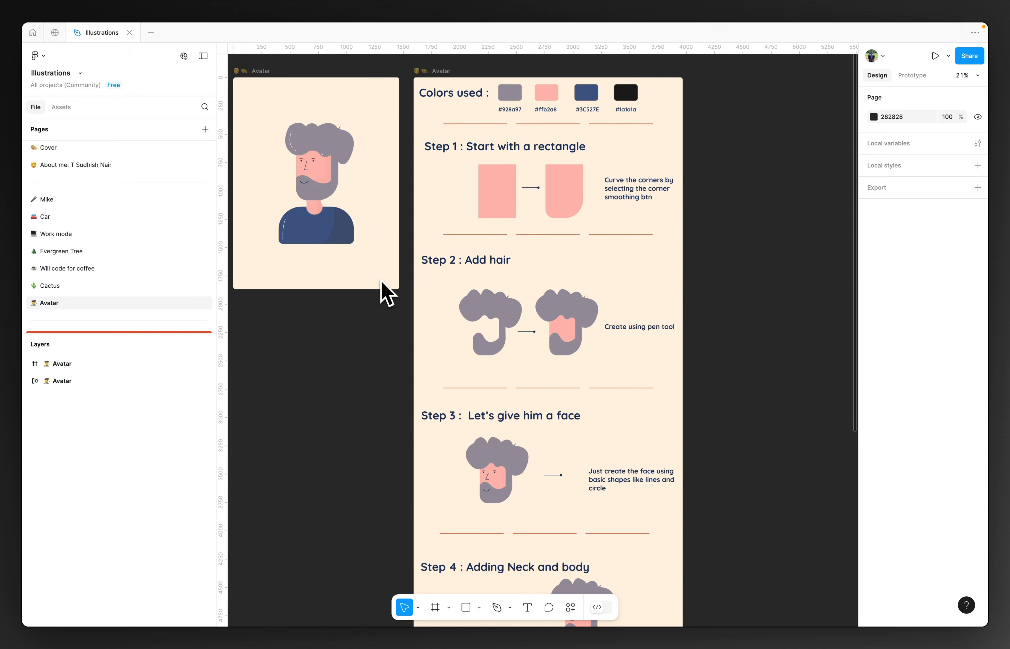
pyautogui.scroll(-5, 545, 262)
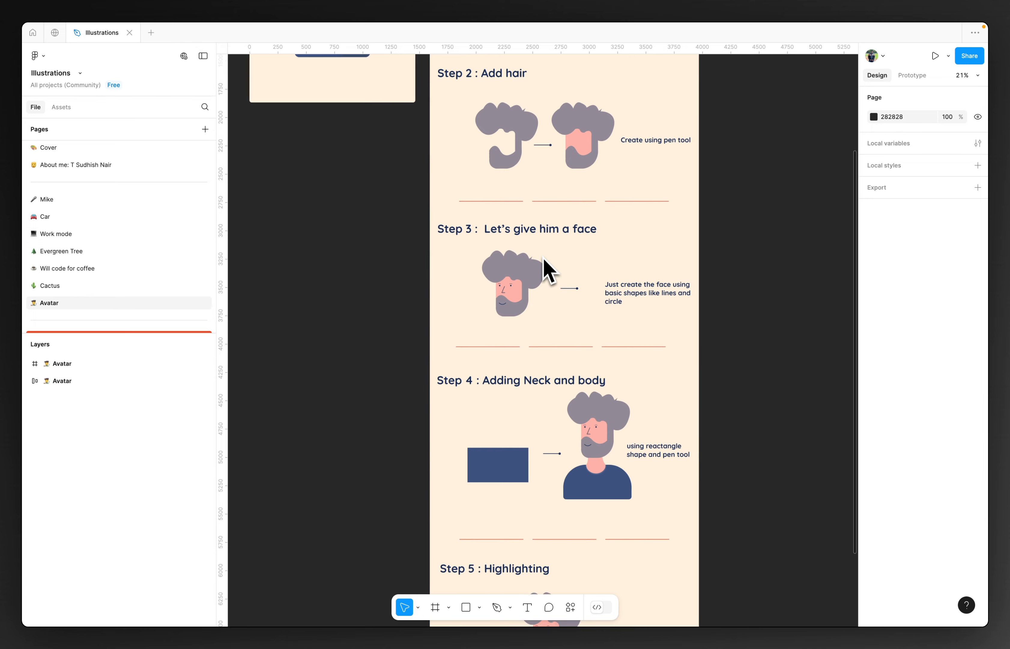
pyautogui.scroll(-2, 547, 272)
pyautogui.scroll(-2, 544, 261)
pyautogui.scroll(6, 542, 326)
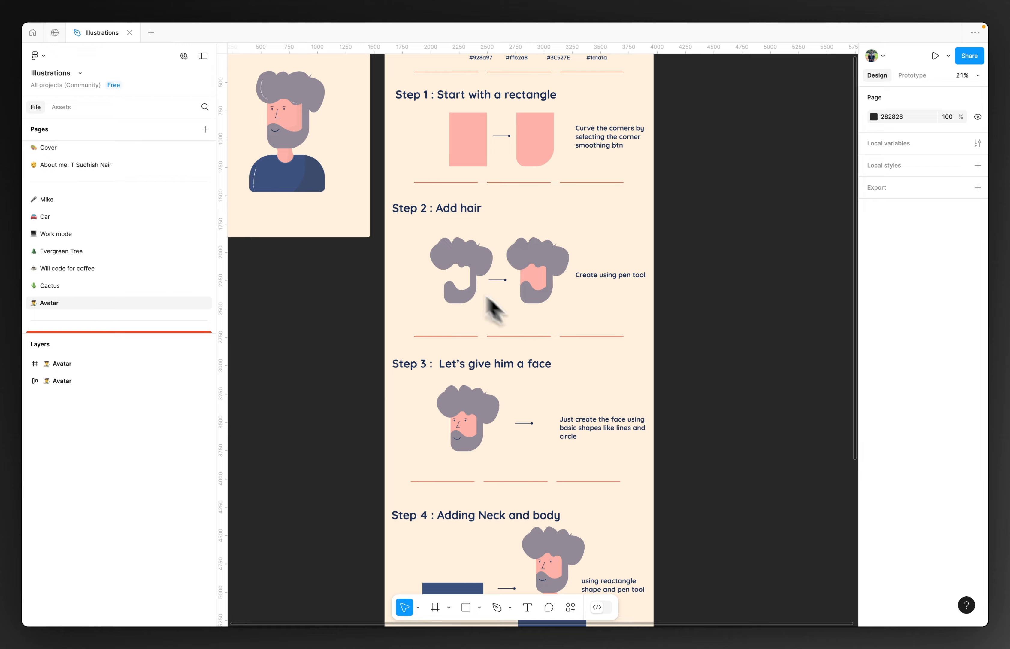
pyautogui.scroll(-1, 547, 363)
pyautogui.scroll(5, 552, 383)
pyautogui.hscroll(-3, 541, 349)
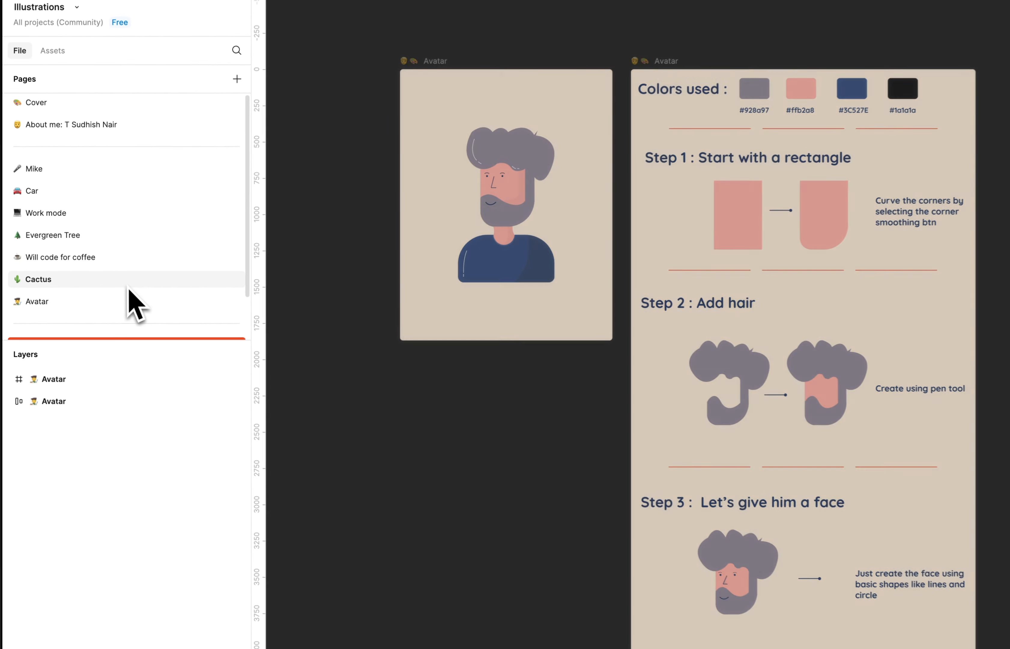
# Step: Open the Cactus page and look through the frame explaining its creation steps
pyautogui.click(136, 285)
pyautogui.scroll(5, 547, 318)
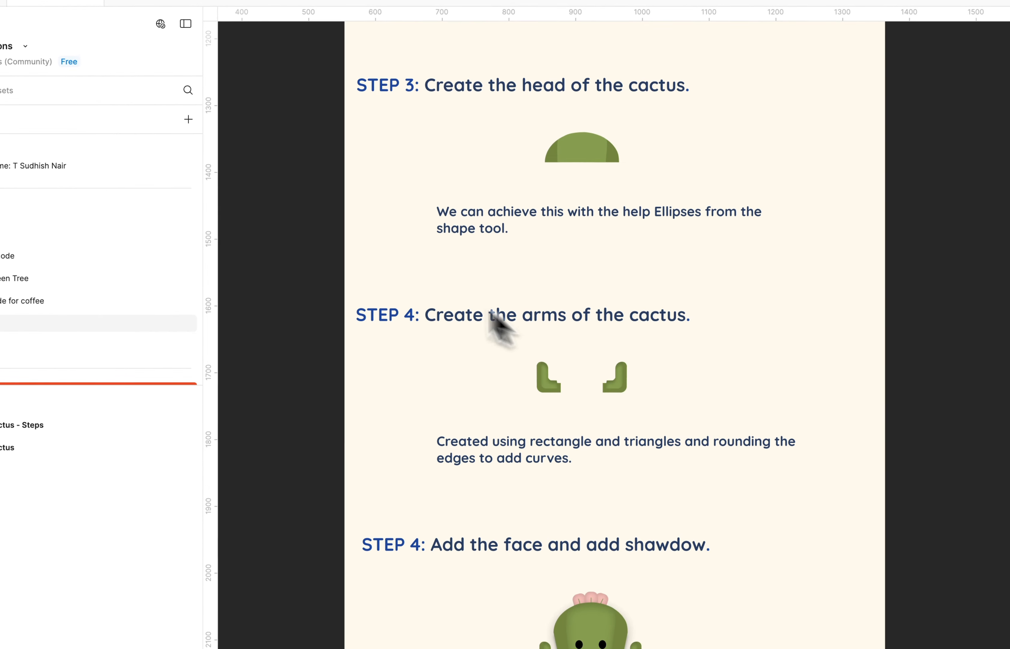
# Step: Set the Thumbnail frame on the Cover page as the file's thumbnail and clear the selection
pyautogui.click(137, 122)
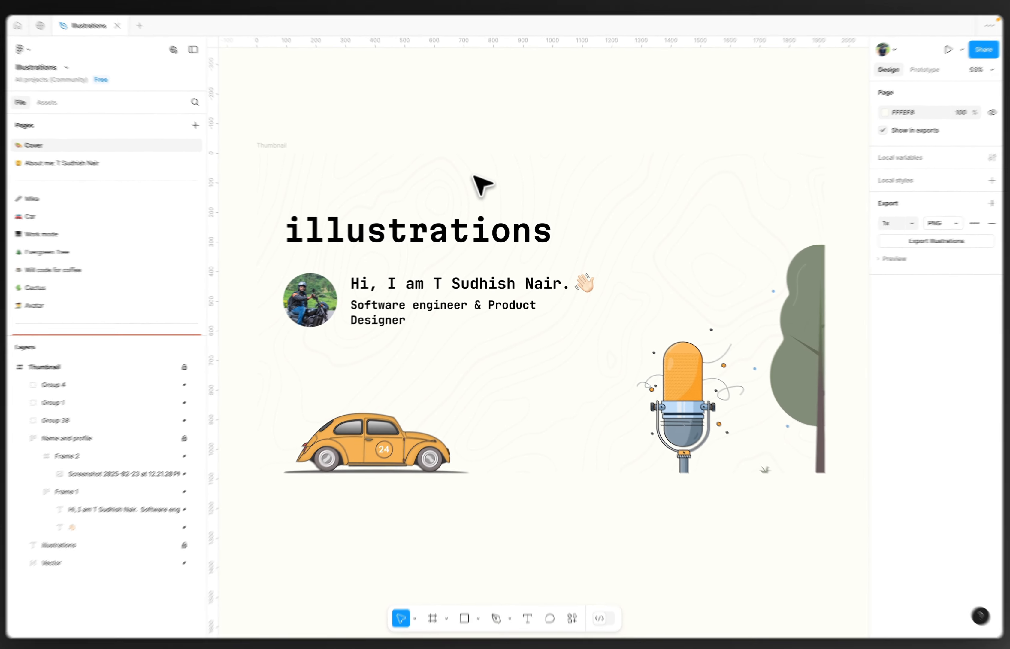
pyautogui.rightClick(475, 176)
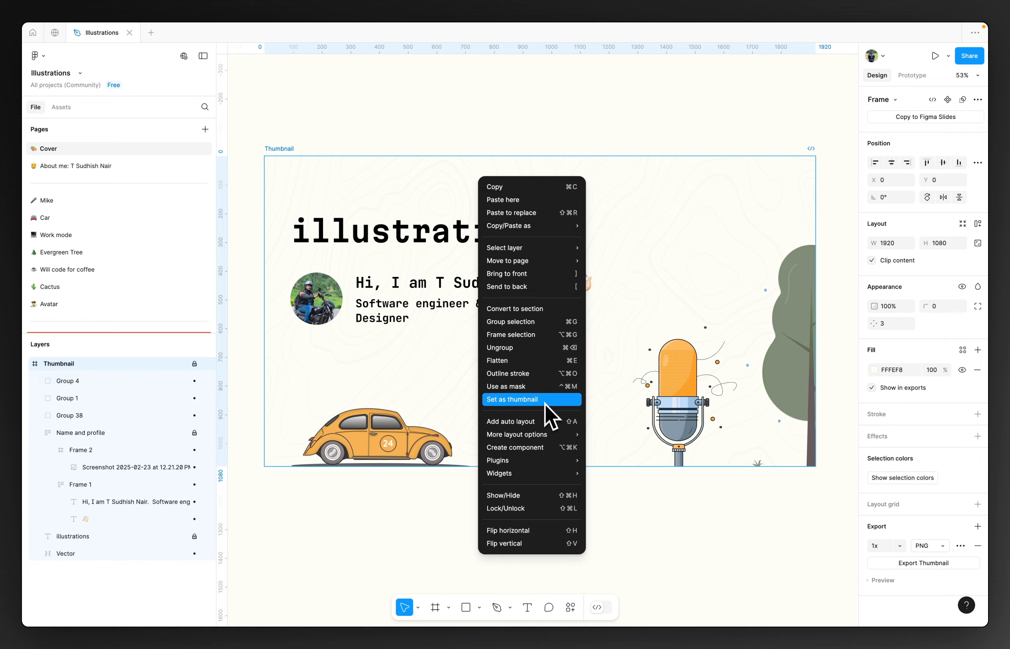
pyautogui.click(547, 441)
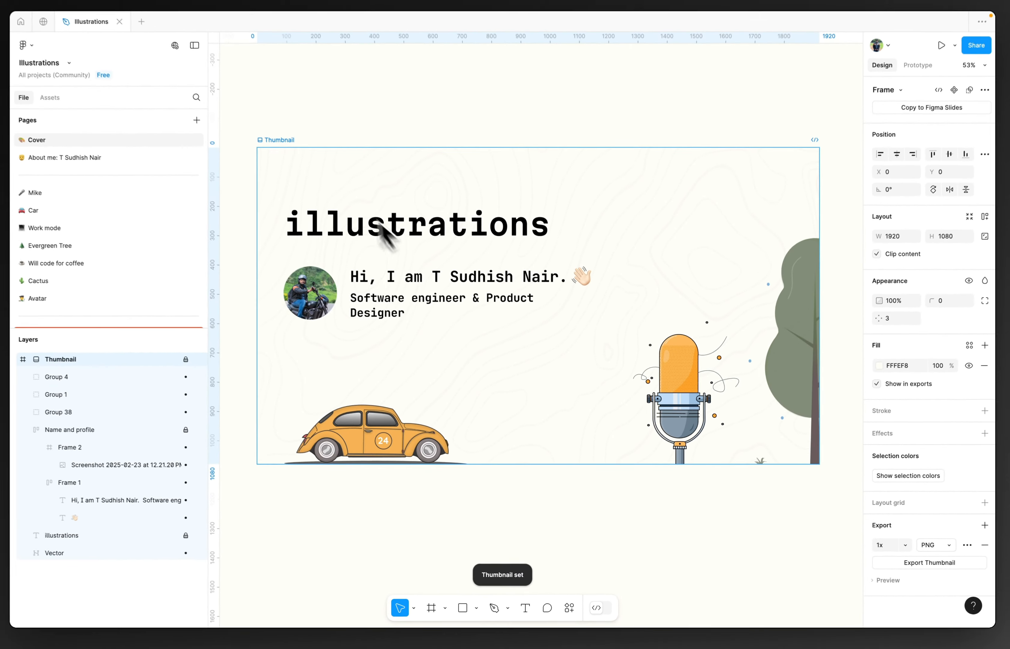
pyautogui.press('Escape')
# Step: Start publishing an update of the Community file from the file's sharing options
pyautogui.click(974, 48)
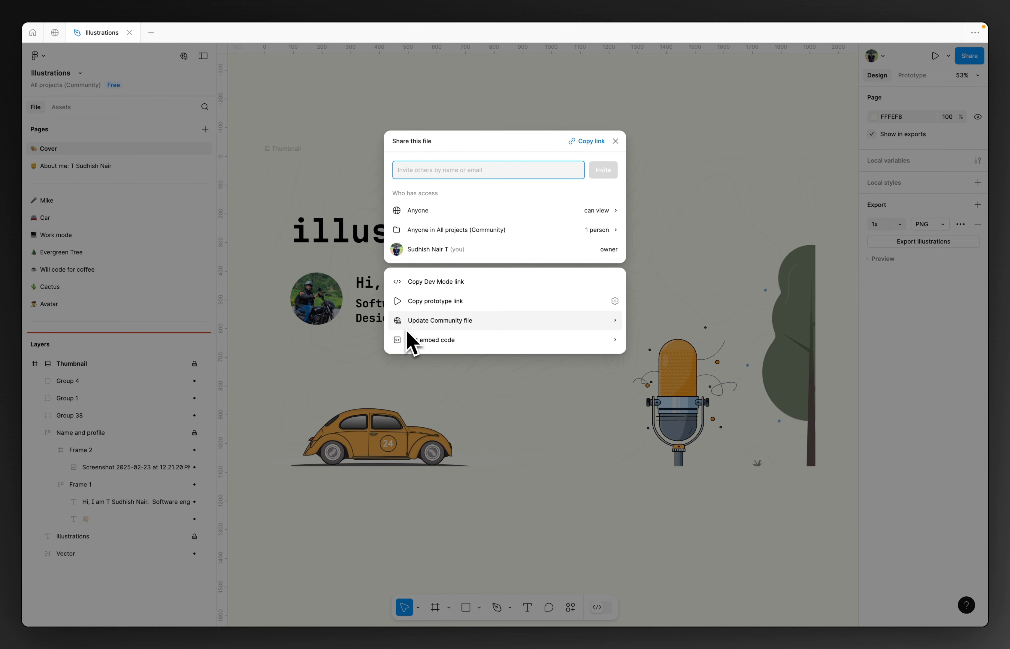
pyautogui.click(468, 325)
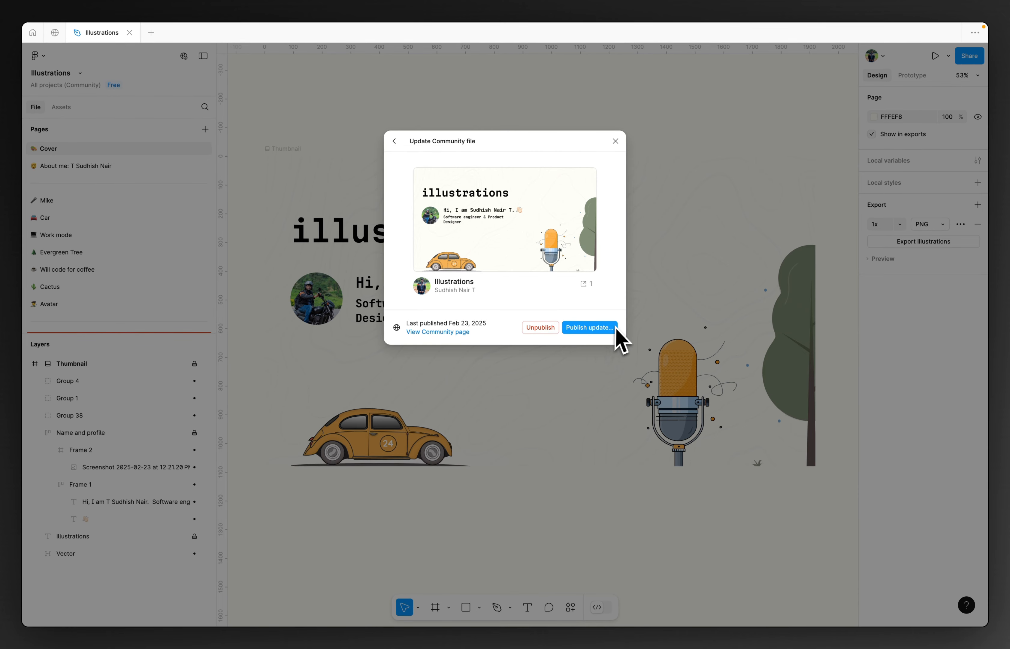
pyautogui.click(571, 330)
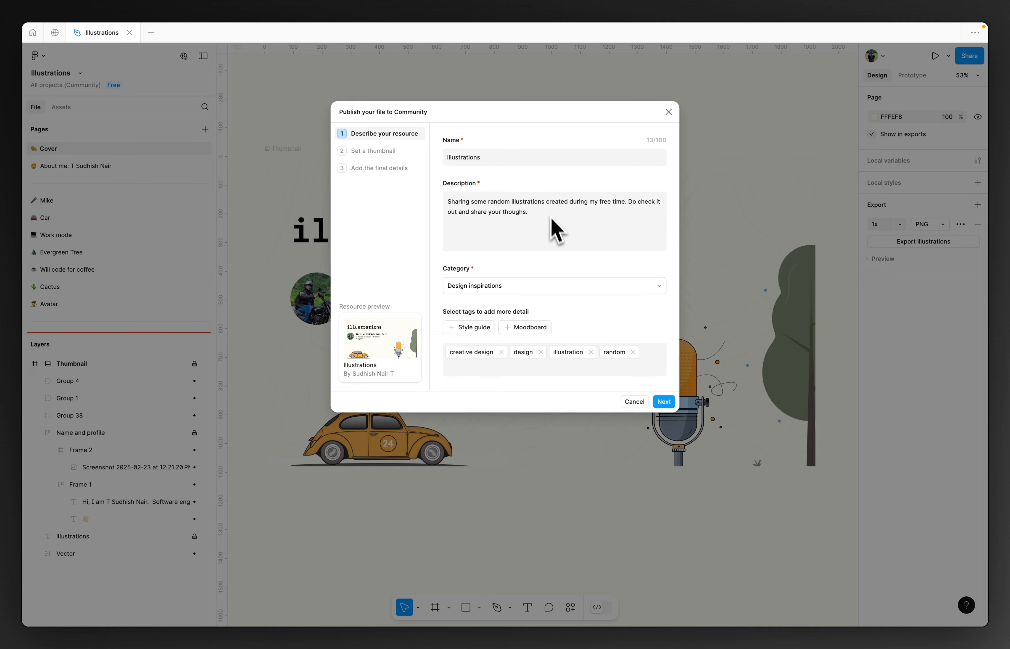
# Step: Look through the available resource categories, including the Design templates subcategories, and close the list
pyautogui.click(575, 286)
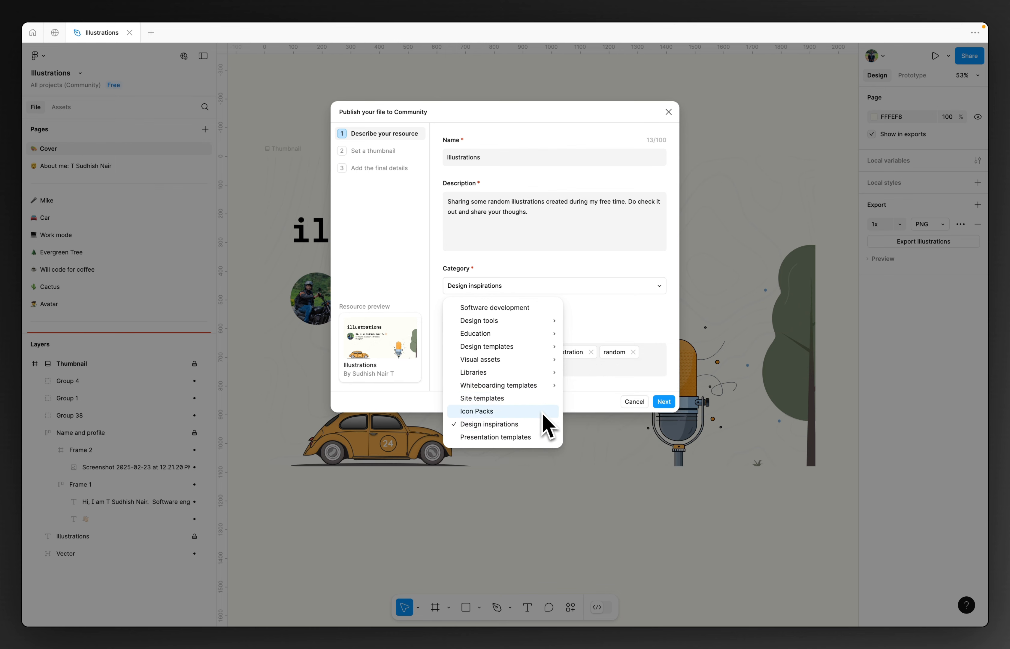
pyautogui.moveTo(552, 371)
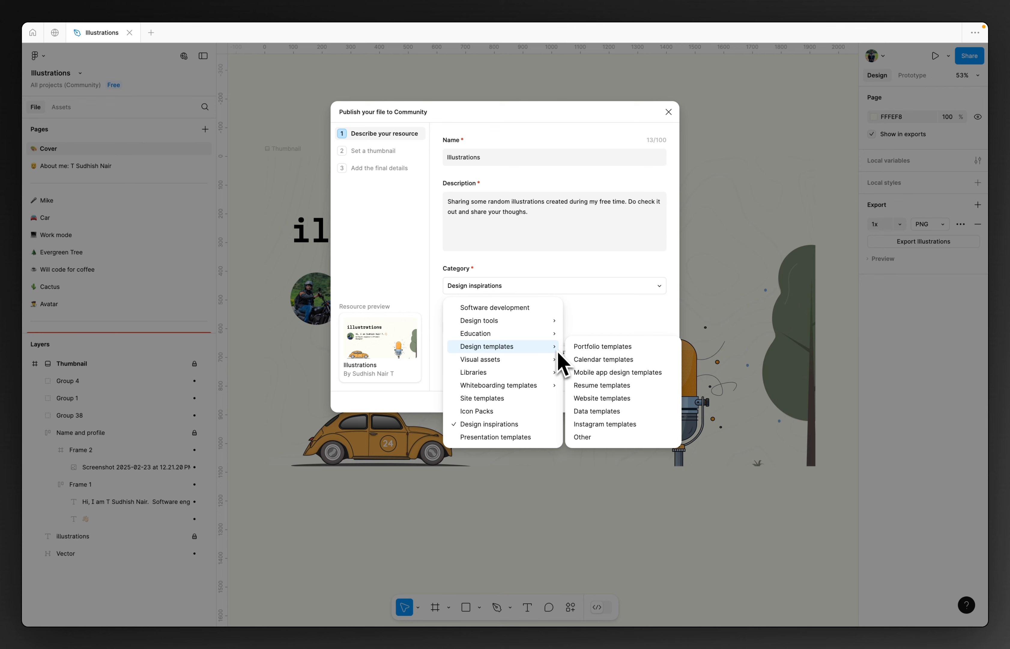
pyautogui.click(598, 324)
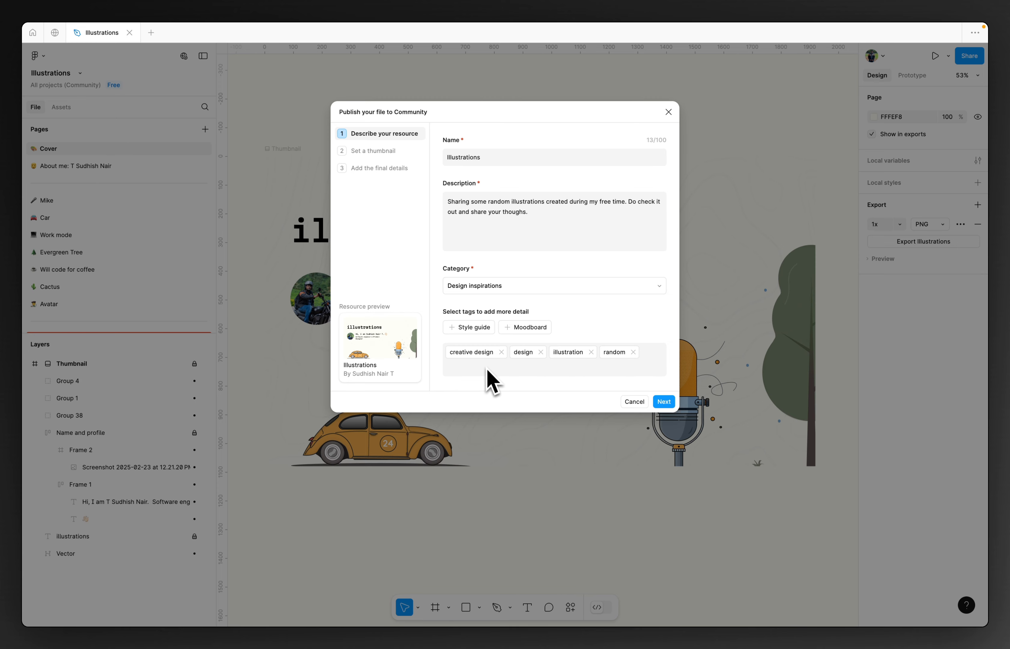
# Step: Add the tag "illustration design" to the resource and continue to the thumbnail settings
pyautogui.click(656, 366)
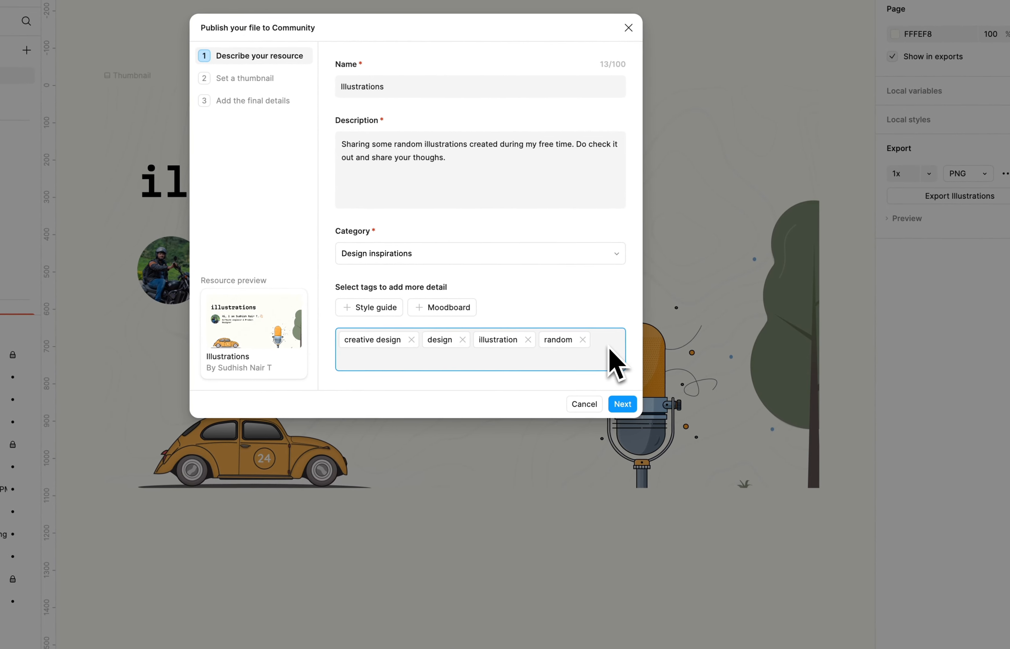
pyautogui.write('random il')
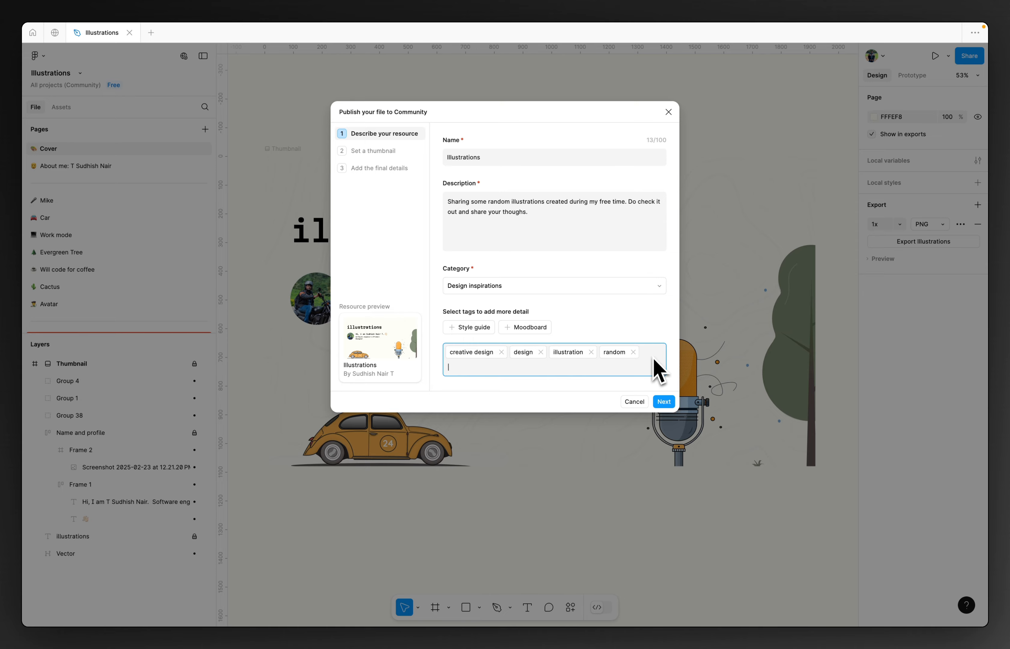
pyautogui.write('ust')
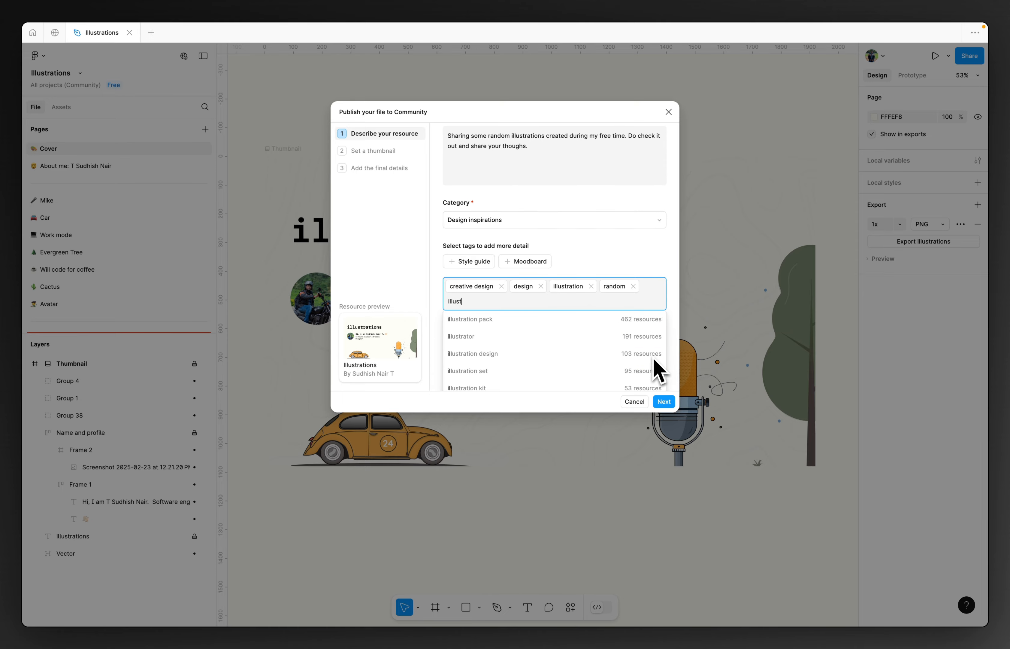
pyautogui.click(610, 356)
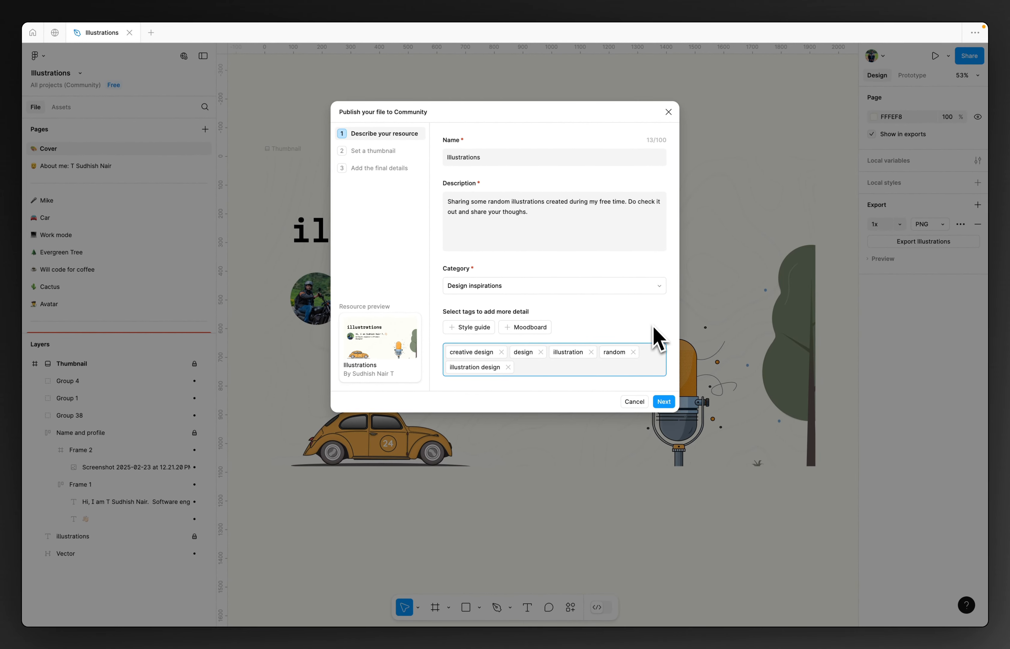
pyautogui.click(669, 403)
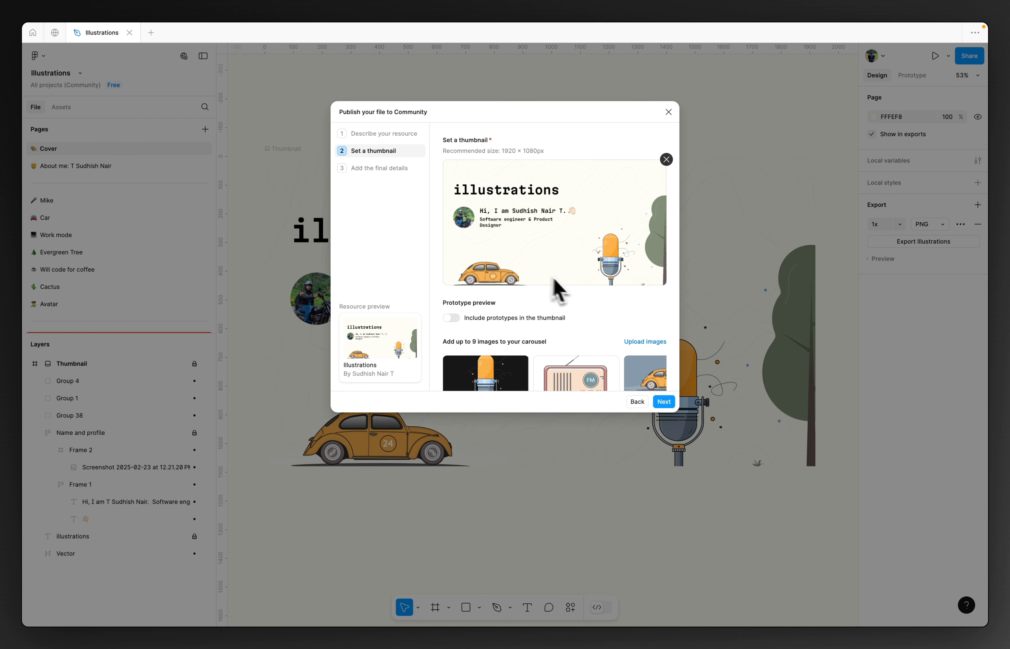
# Step: Review the thumbnail and the carousel images for the resource, and continue to the final details
pyautogui.scroll(-1, 577, 307)
pyautogui.scroll(-1, 581, 318)
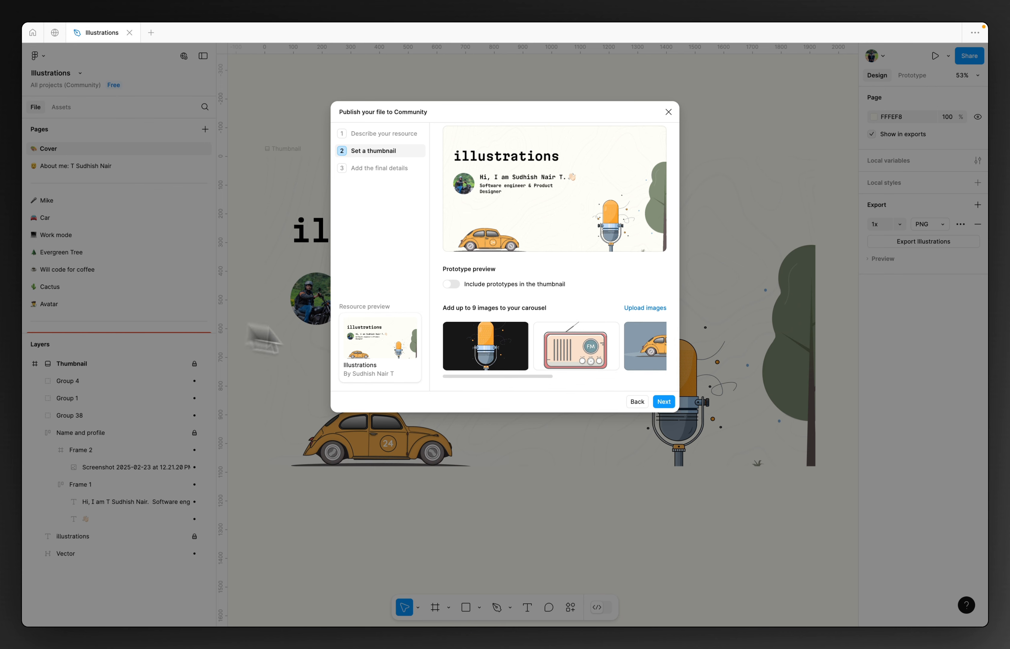
pyautogui.moveTo(508, 340)
pyautogui.hscroll(3, 591, 354)
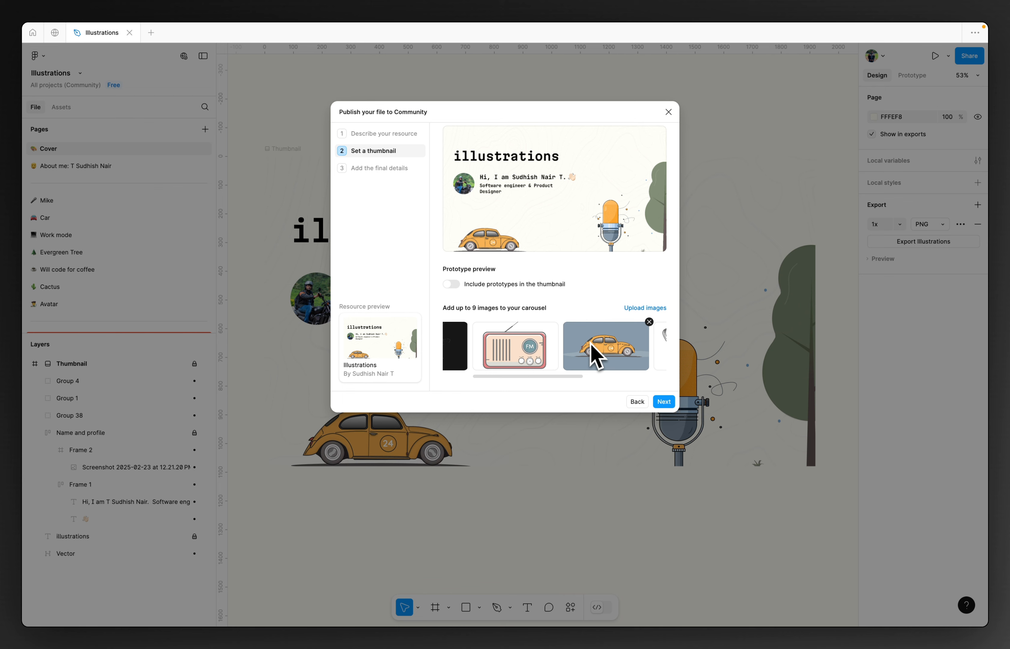
pyautogui.hscroll(-2, 539, 356)
pyautogui.hscroll(5, 537, 357)
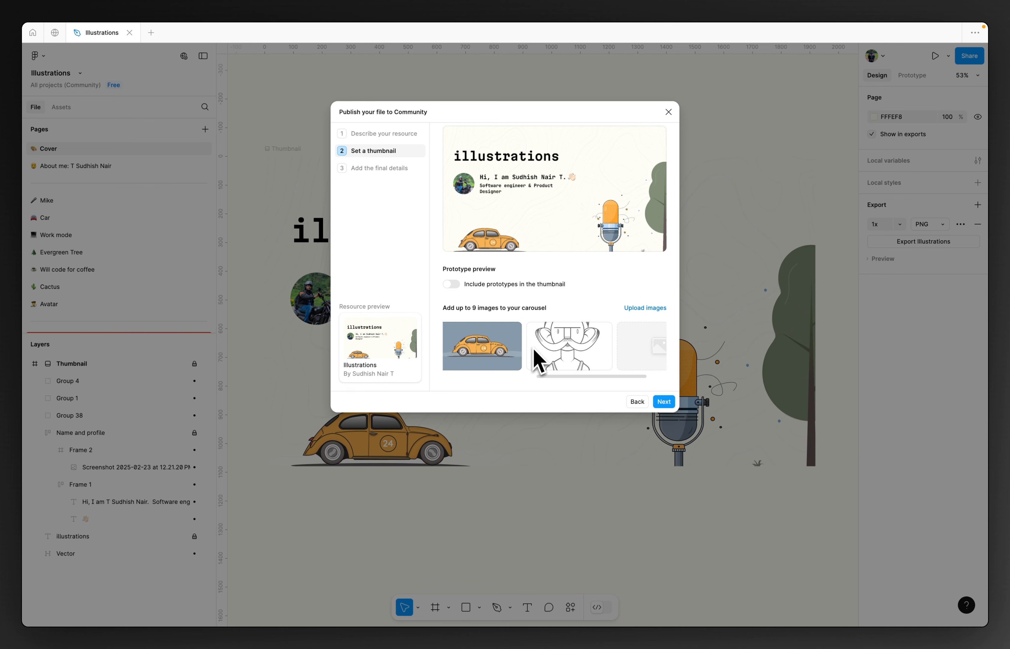
pyautogui.hscroll(-6, 535, 352)
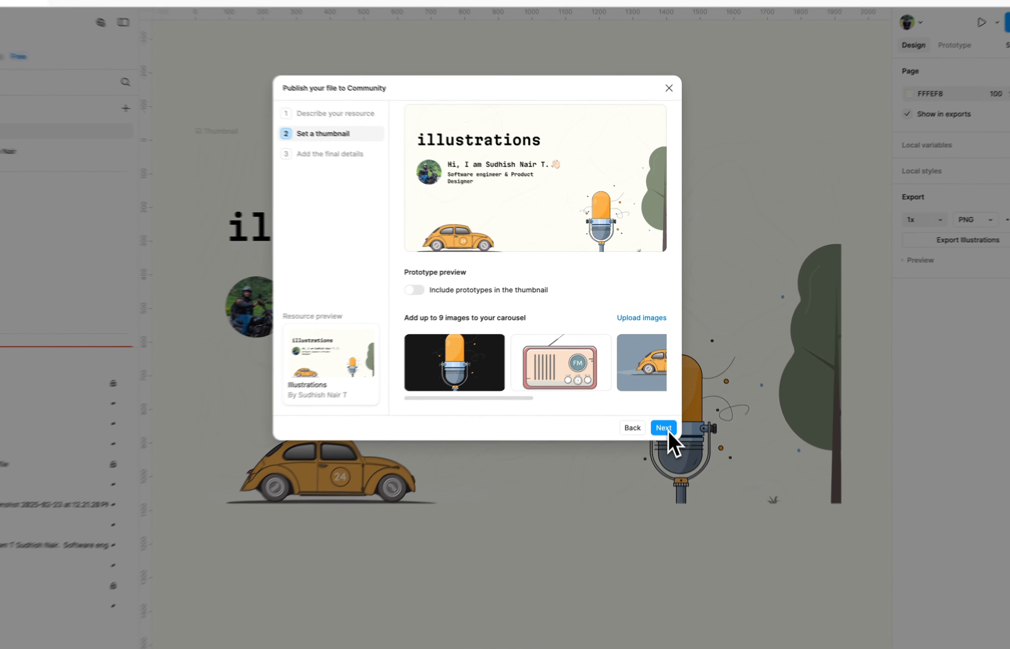
pyautogui.click(663, 401)
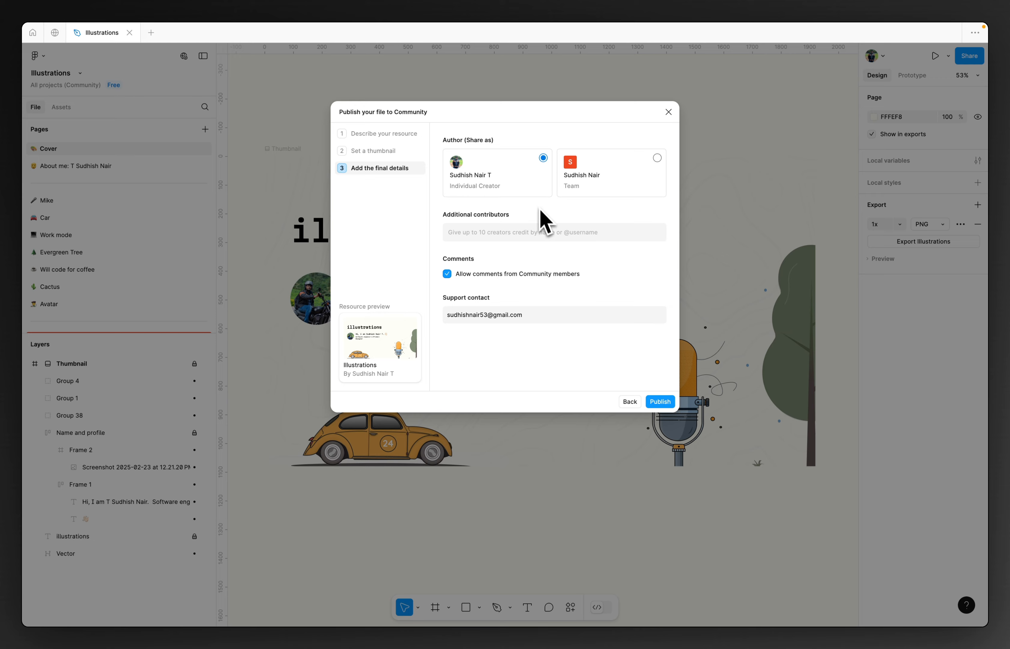
# Step: Publish the Illustrations file to the Community and look through its resource page down to the comments section
pyautogui.click(659, 401)
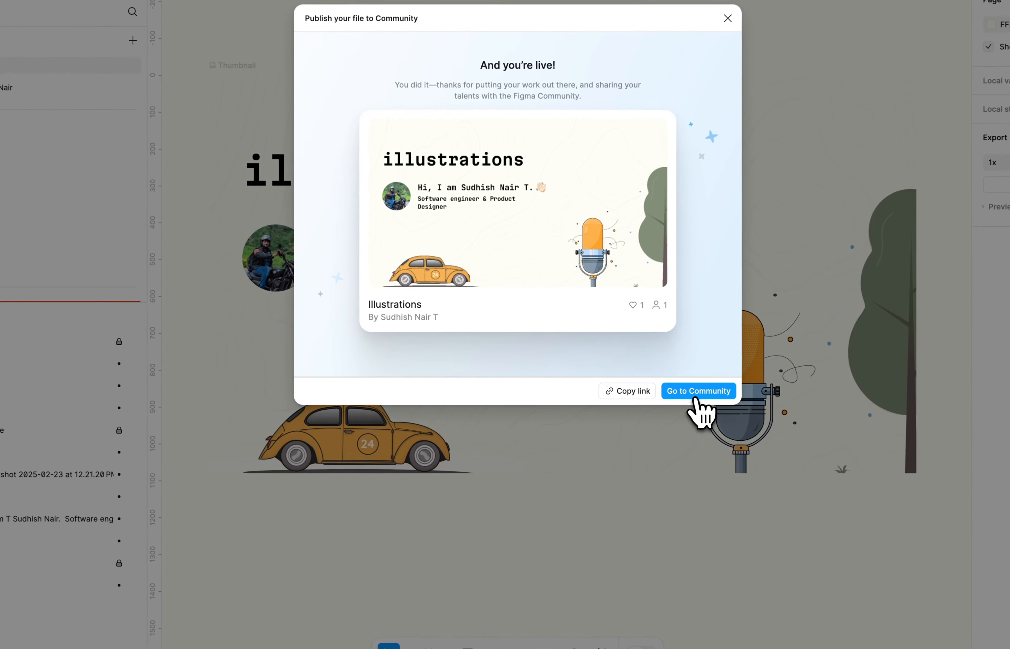
pyautogui.click(645, 404)
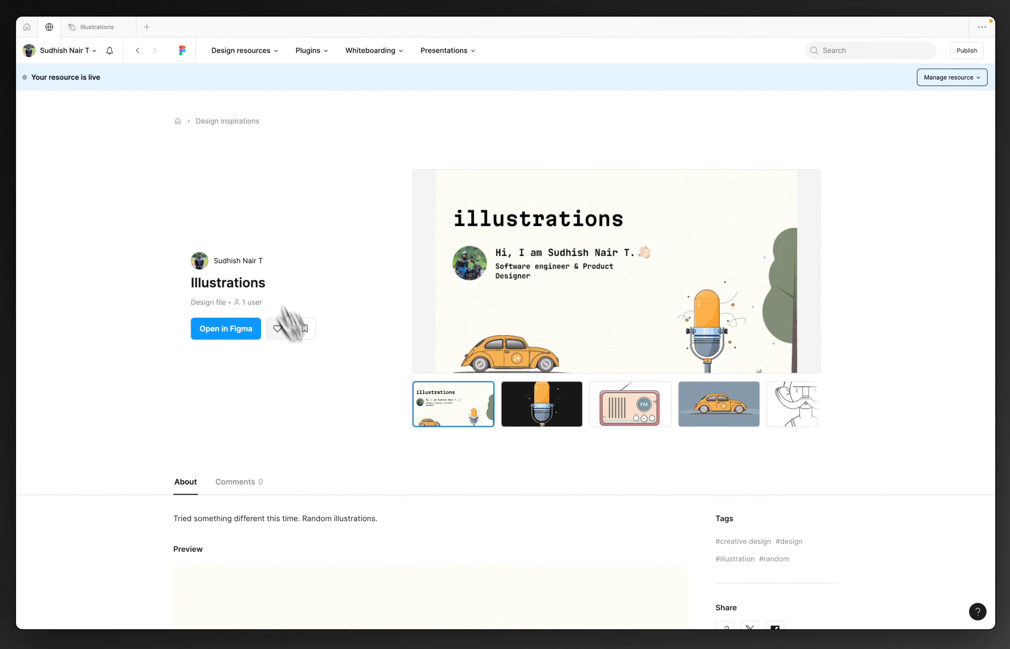
pyautogui.scroll(-6, 329, 397)
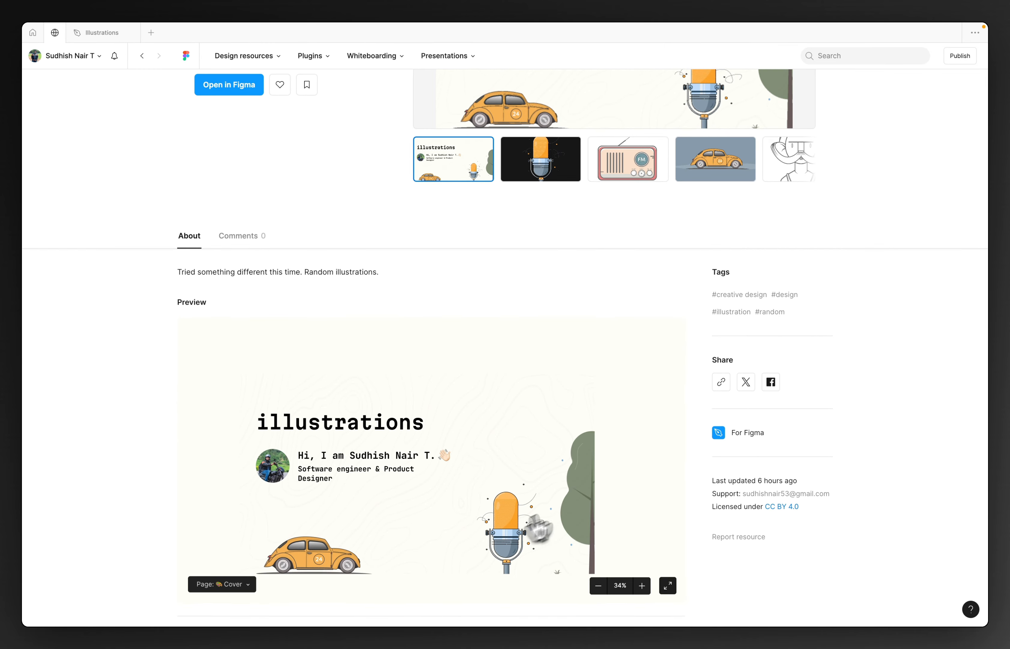
pyautogui.scroll(-5, 415, 307)
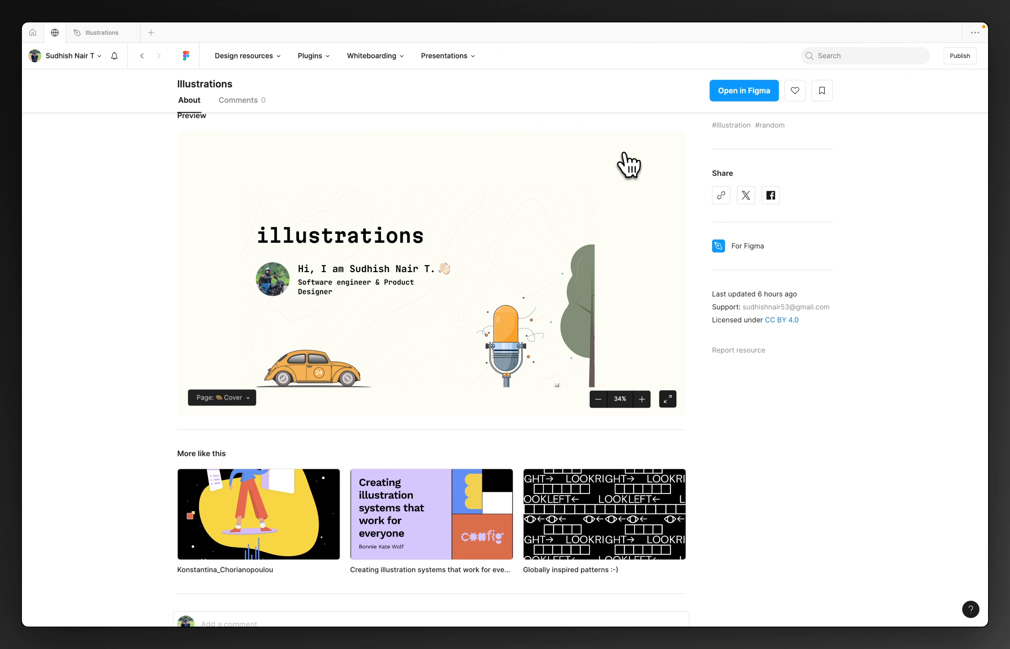
pyautogui.scroll(-3, 628, 165)
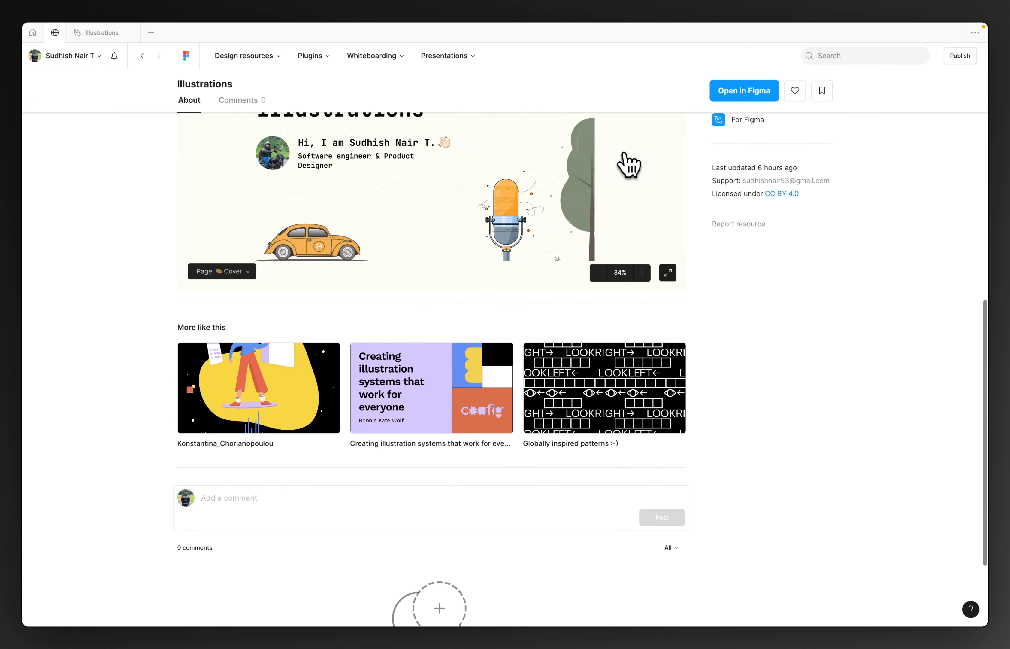